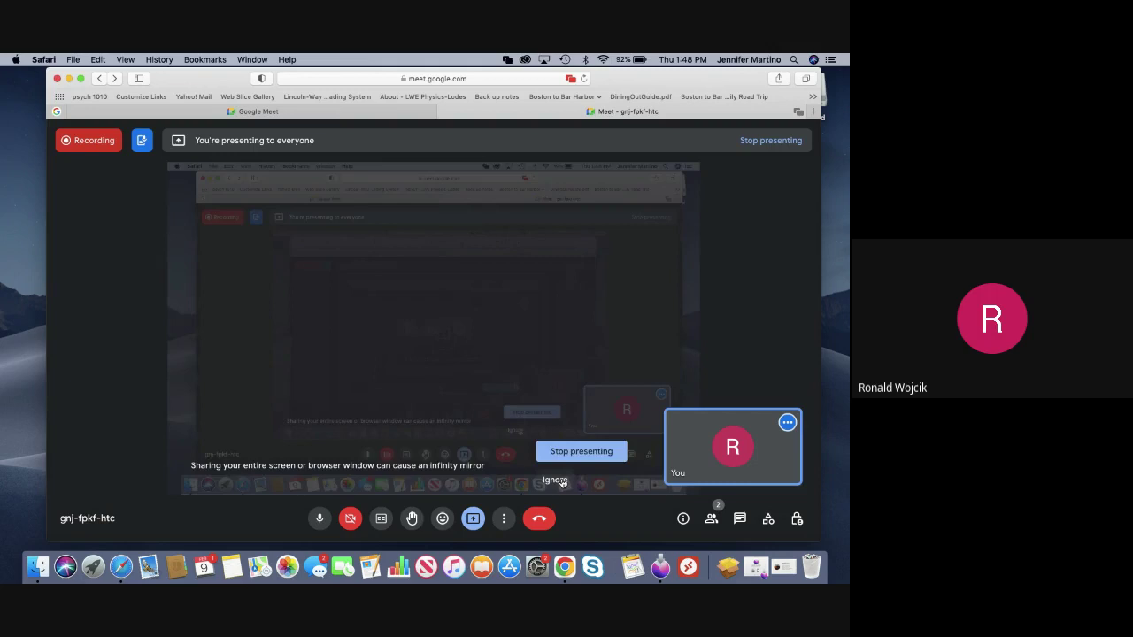
Ignore the infinity-mirror warning to keep sharing the screen, then minimize Safari to reveal Volumes.
{"action": "left_click", "coordinate": [557, 480]}
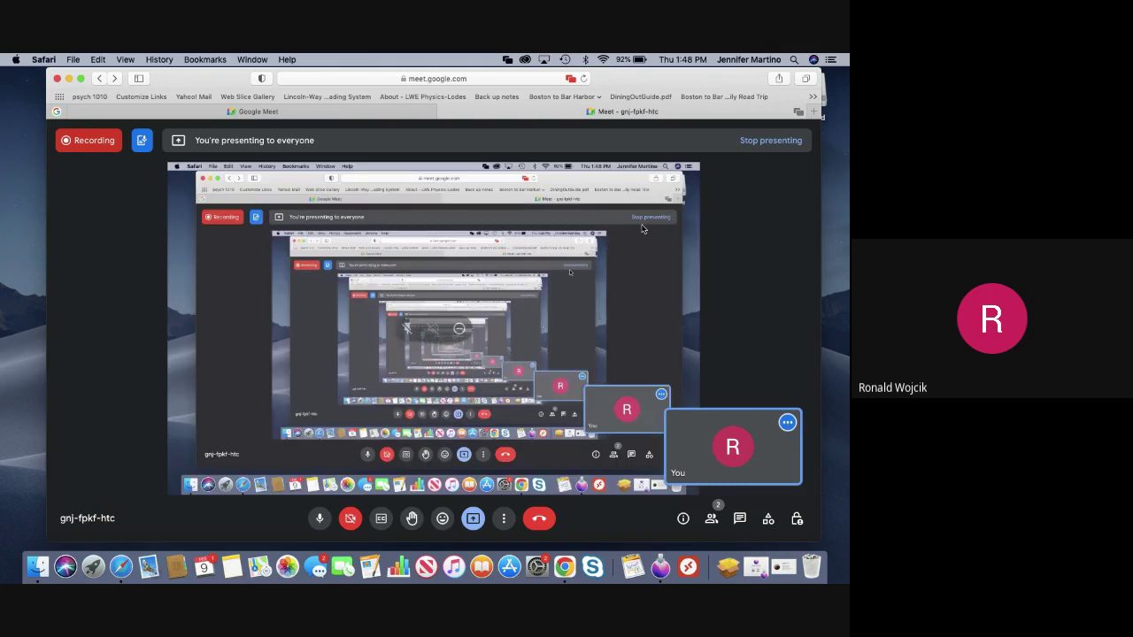
{"action": "left_click", "coordinate": [70, 80]}
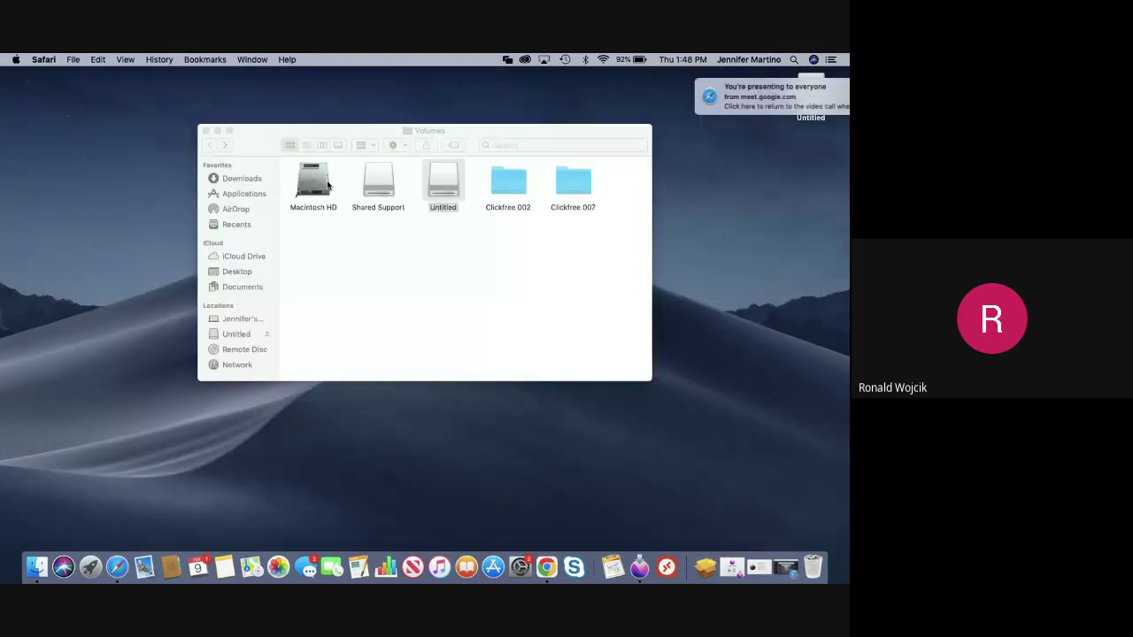
Close the Volumes window and eject the Untitled drive from its desktop icon.
{"action": "left_click", "coordinate": [206, 131]}
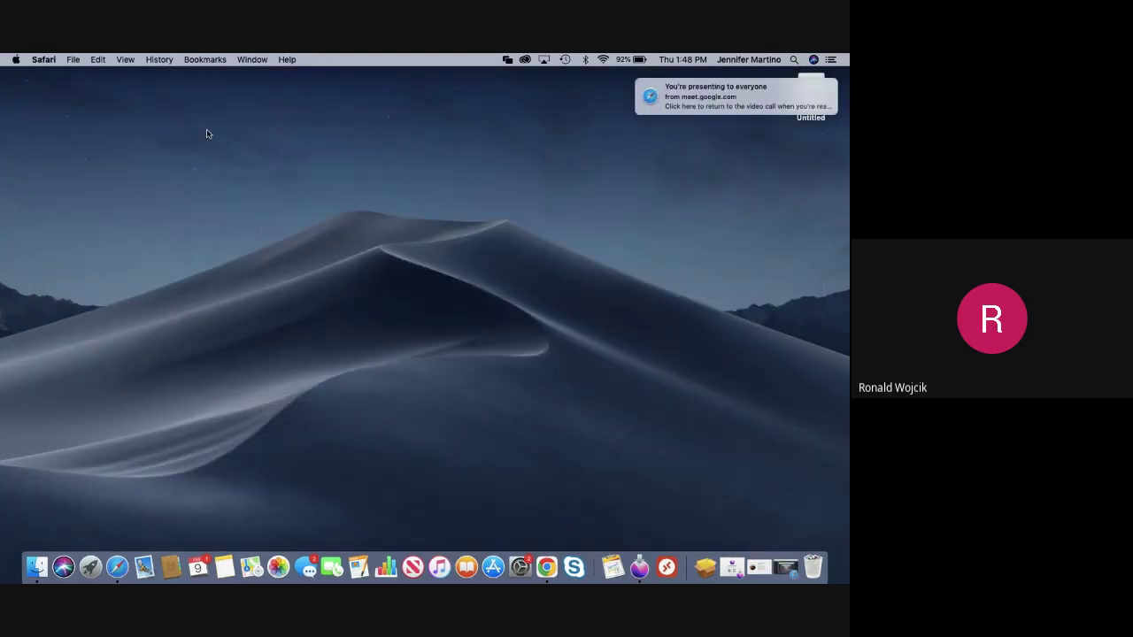
{"action": "left_click", "coordinate": [706, 146]}
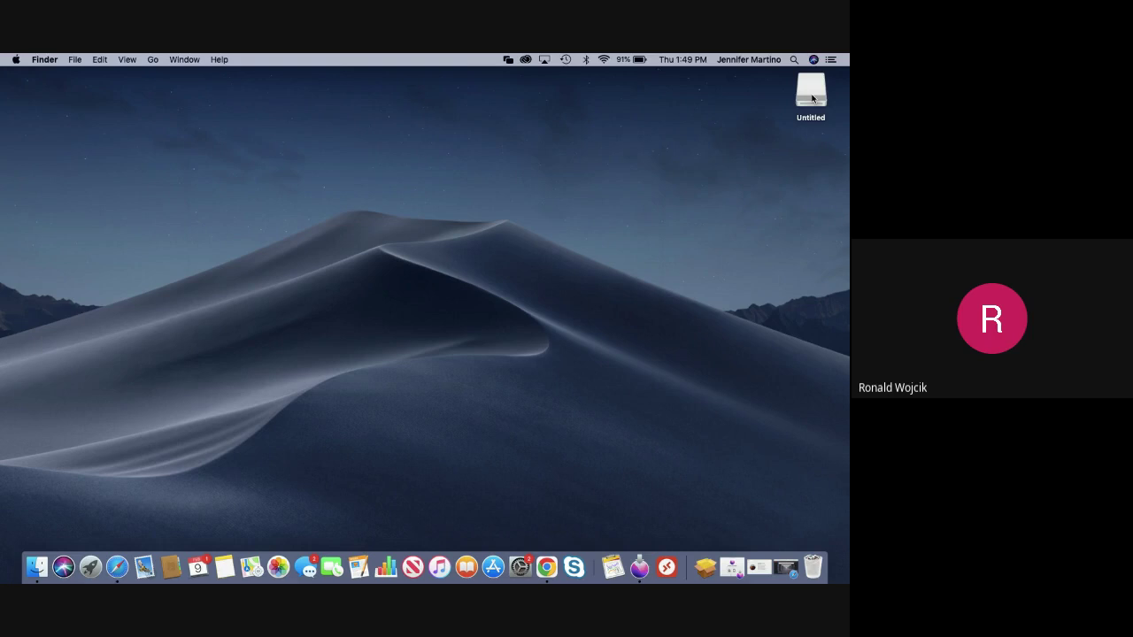
{"action": "right_click", "coordinate": [812, 97]}
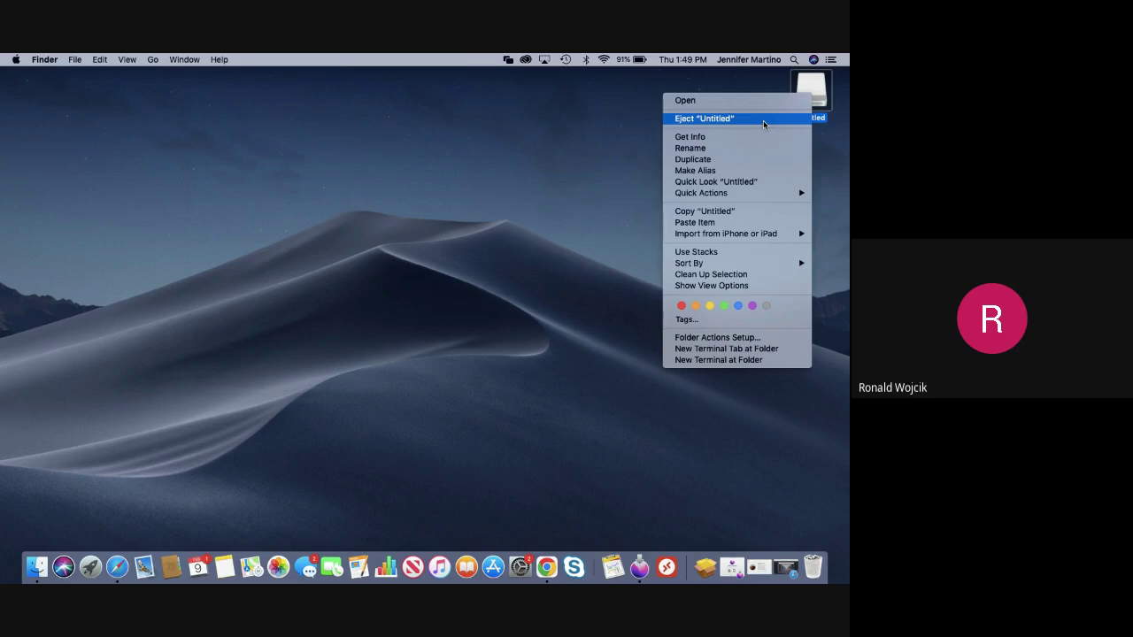
{"action": "left_click", "coordinate": [764, 123]}
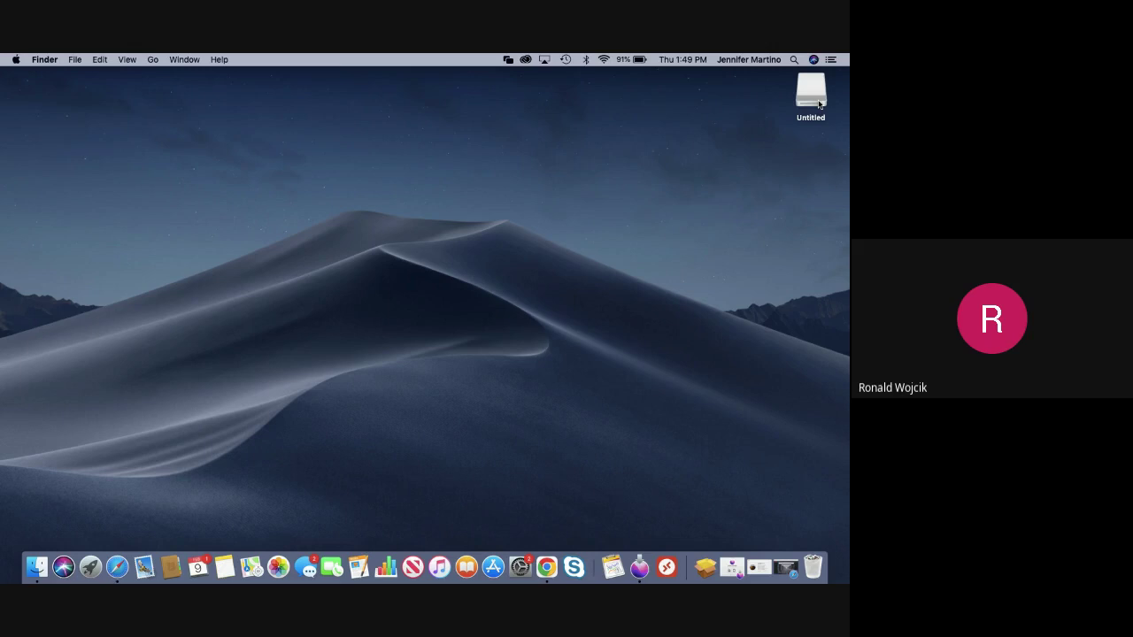
Close the new Recents Finder window and pull down the Go menu.
{"action": "left_click", "coordinate": [37, 567]}
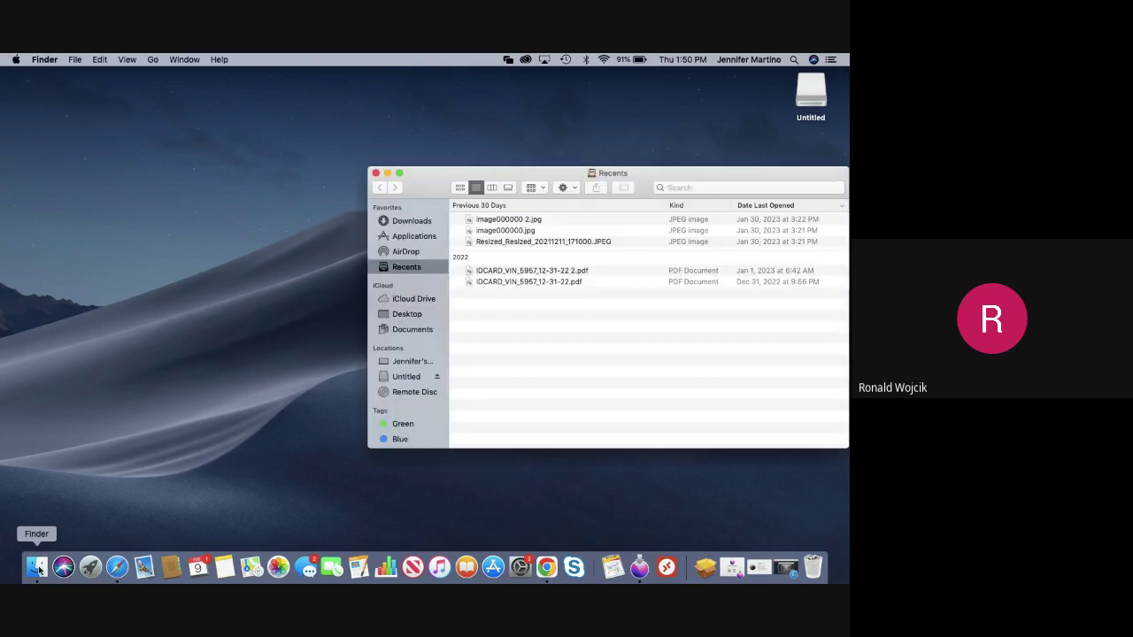
{"action": "left_click", "coordinate": [376, 174]}
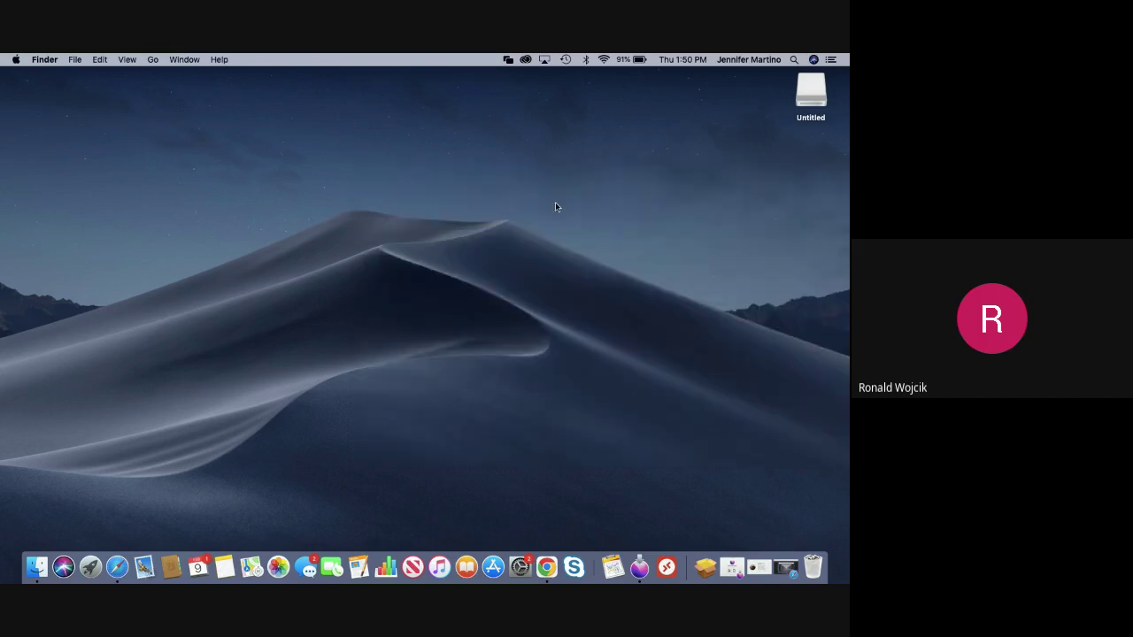
{"action": "left_click", "coordinate": [153, 62]}
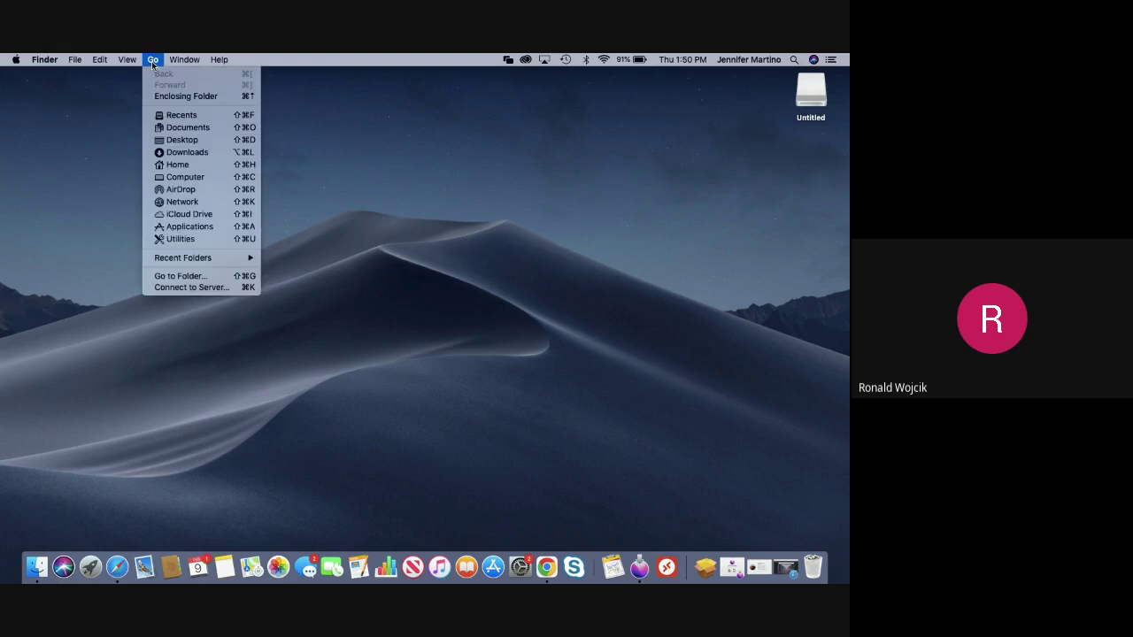
Go to the folder path /volumes to list its drives and Clickfree folders.
{"action": "left_click", "coordinate": [171, 276]}
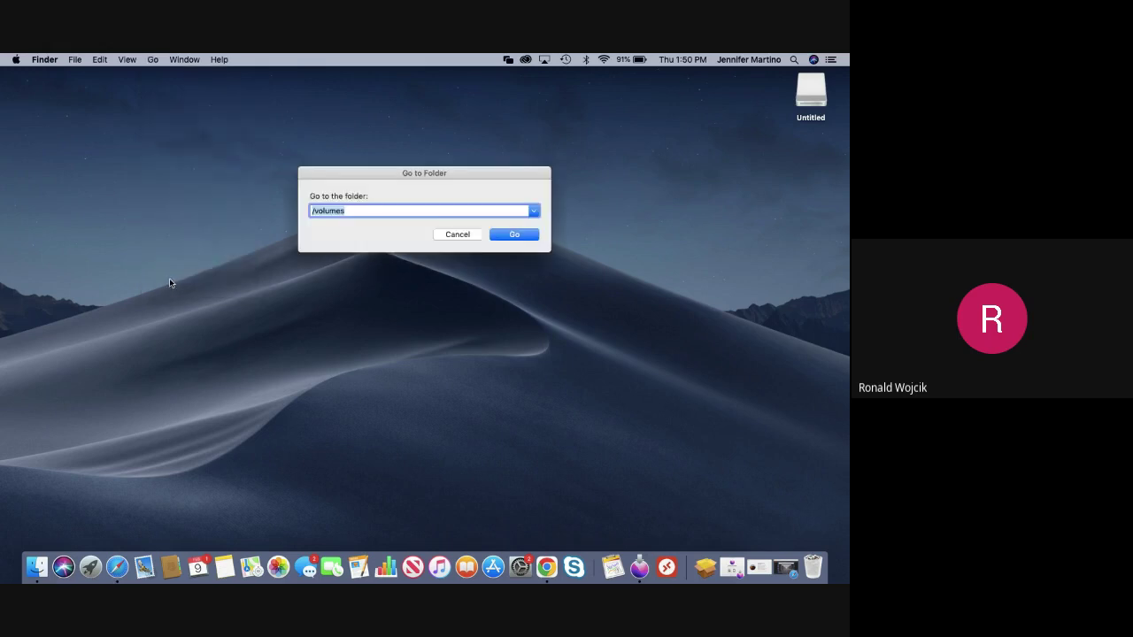
{"action": "key", "text": "BackSpace"}
{"action": "type", "text": "/volumes"}
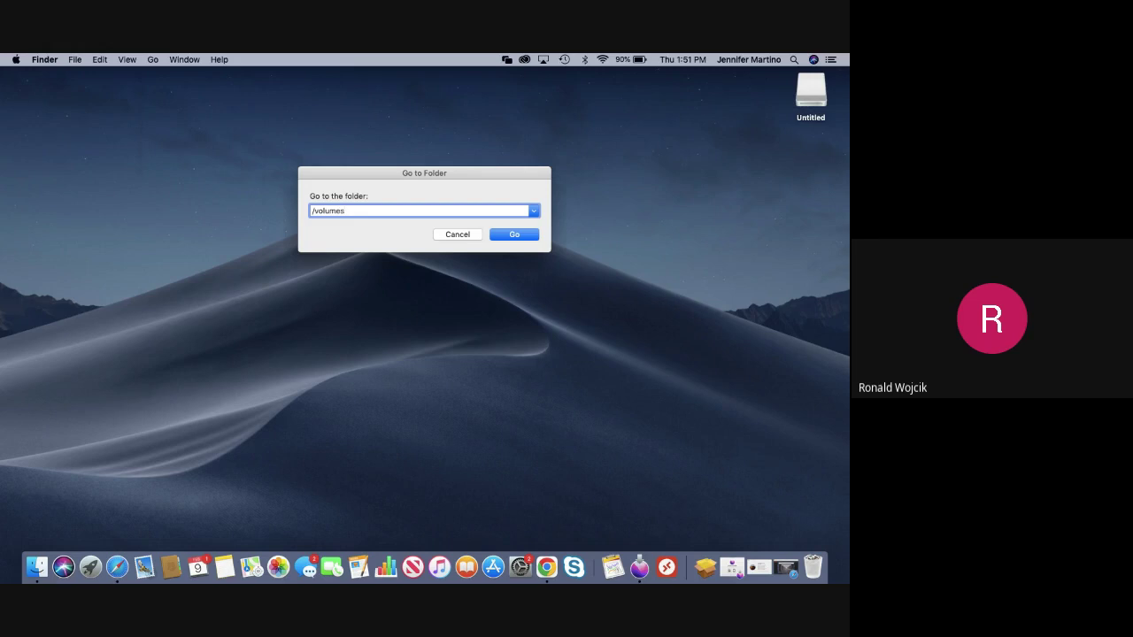
{"action": "key", "text": "Return"}
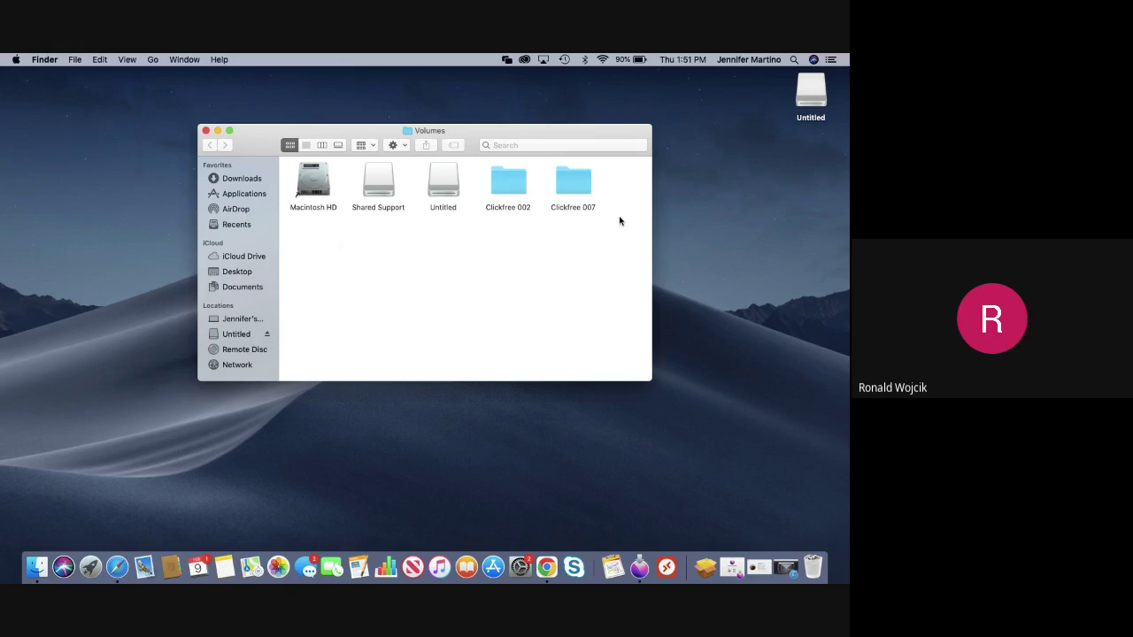
{"action": "left_click", "coordinate": [312, 211]}
{"action": "left_click", "coordinate": [319, 239]}
Eject the Shared Support and Untitled volumes from the Volumes window.
{"action": "left_click", "coordinate": [374, 188]}
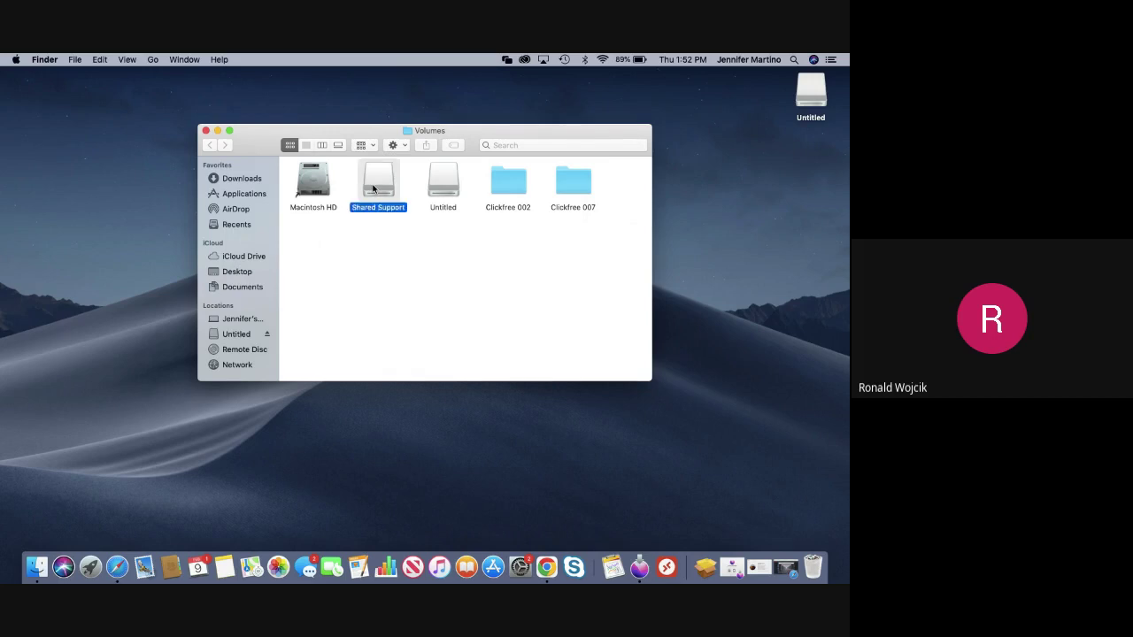
{"action": "right_click", "coordinate": [373, 189]}
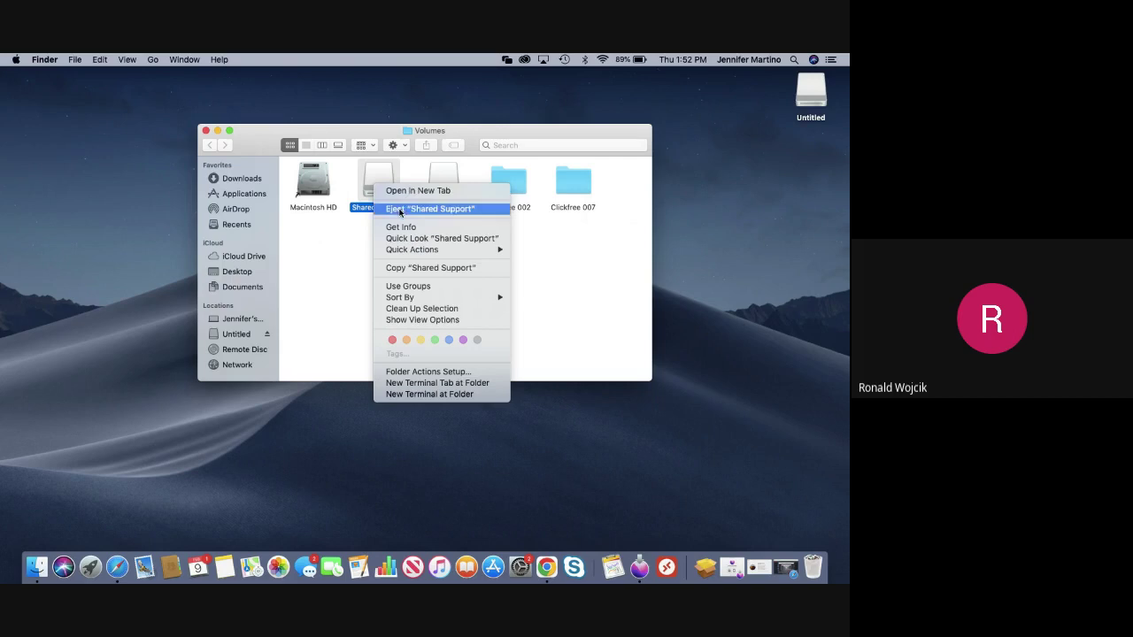
{"action": "left_click", "coordinate": [400, 213]}
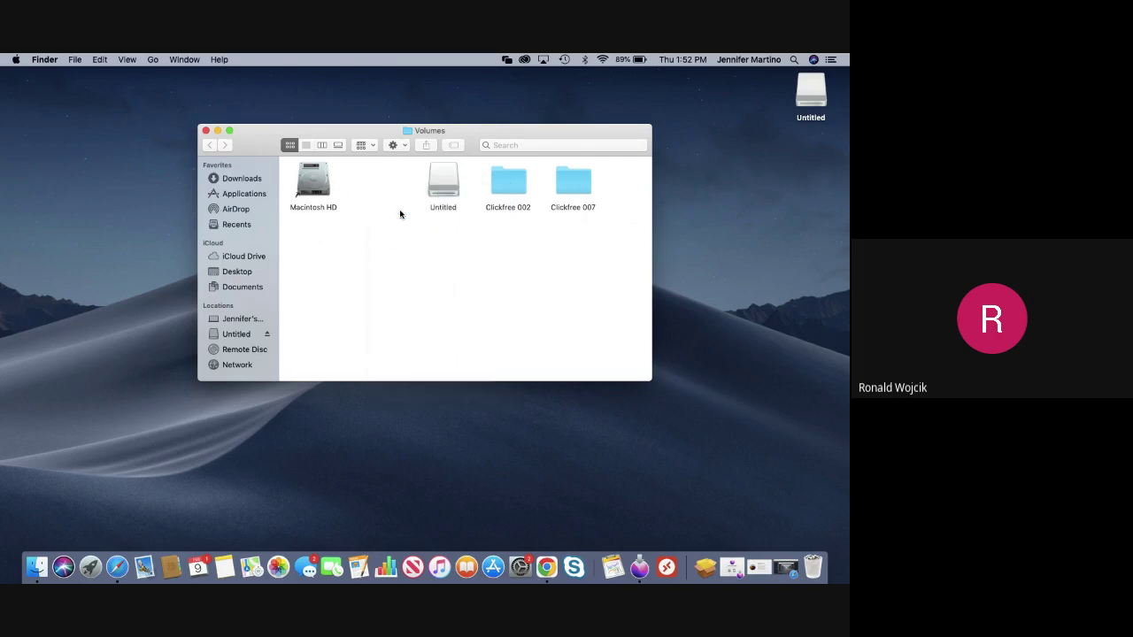
{"action": "left_click", "coordinate": [444, 189]}
{"action": "right_click", "coordinate": [443, 189]}
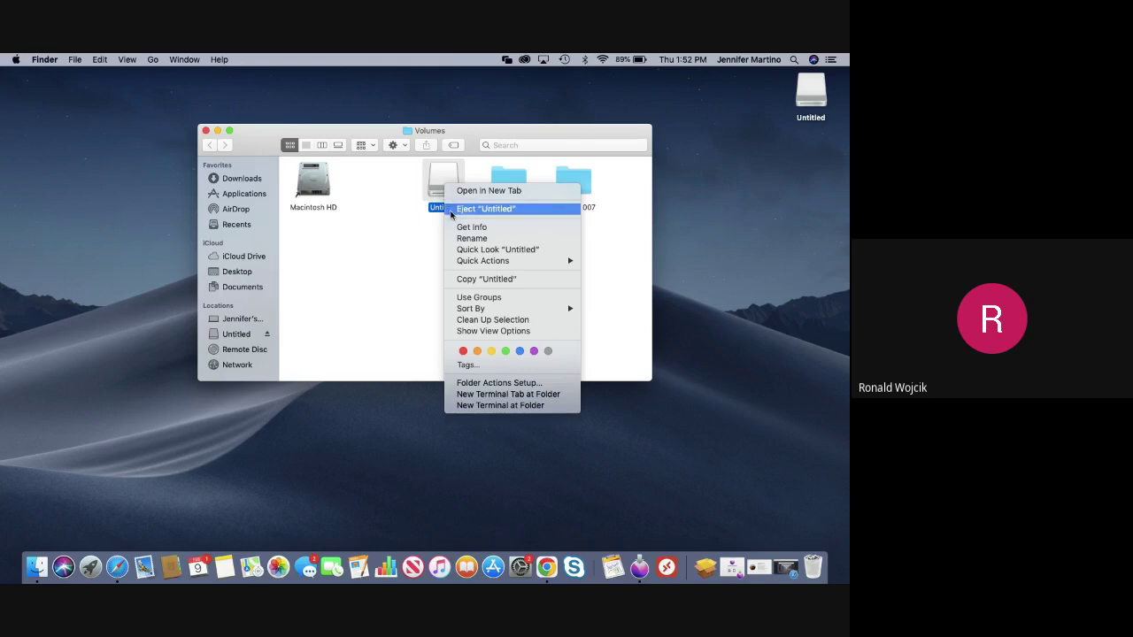
{"action": "left_click", "coordinate": [452, 211]}
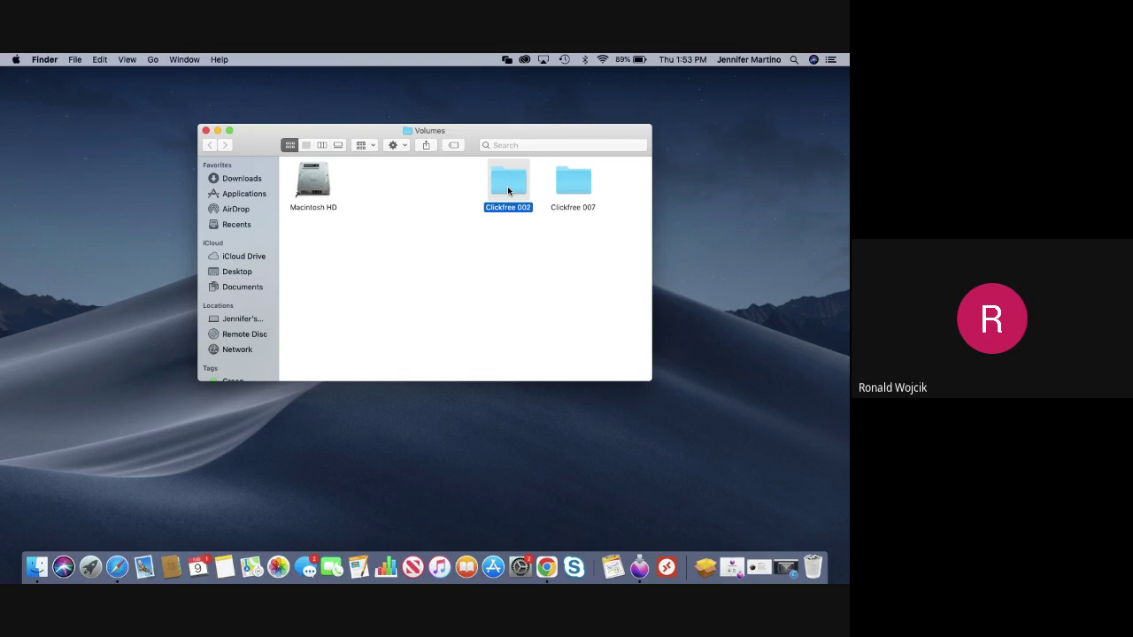
Move the Clickfree 002 folder to the Trash, authorizing with the admin password.
{"action": "right_click", "coordinate": [507, 190]}
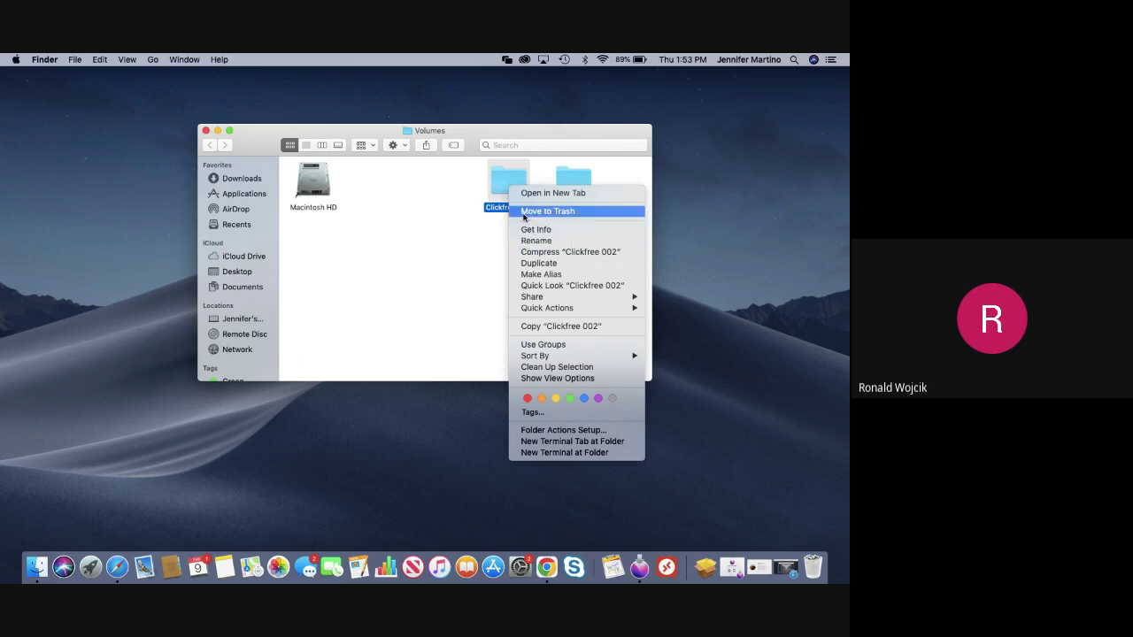
{"action": "left_click", "coordinate": [524, 214]}
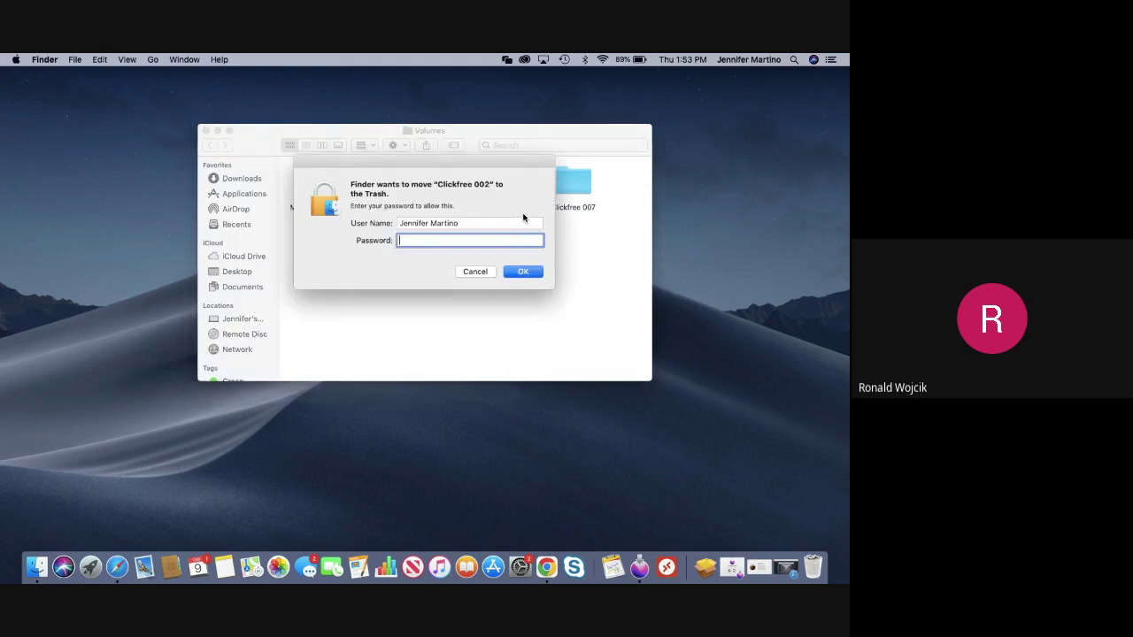
{"action": "type", "text": "••••••••"}
{"action": "key", "text": "Return"}
{"action": "left_click", "coordinate": [568, 192]}
Trash the Clickfree 007 folder with the admin password, then close the reminder notification.
{"action": "right_click", "coordinate": [568, 192]}
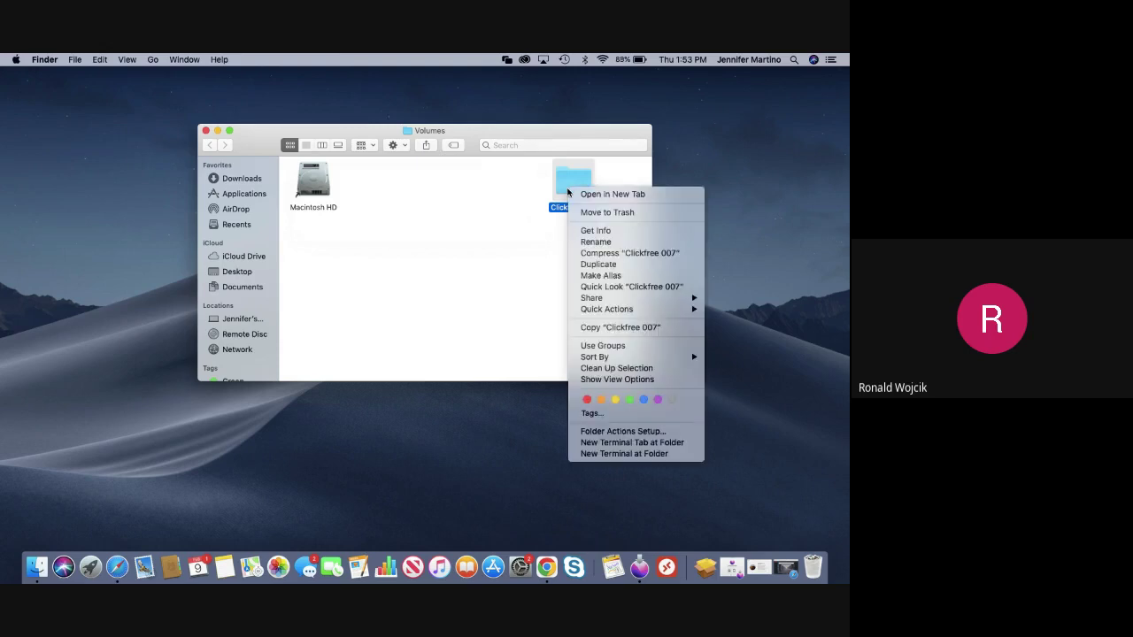
{"action": "key", "text": "Escape"}
{"action": "type", "text": "•••••"}
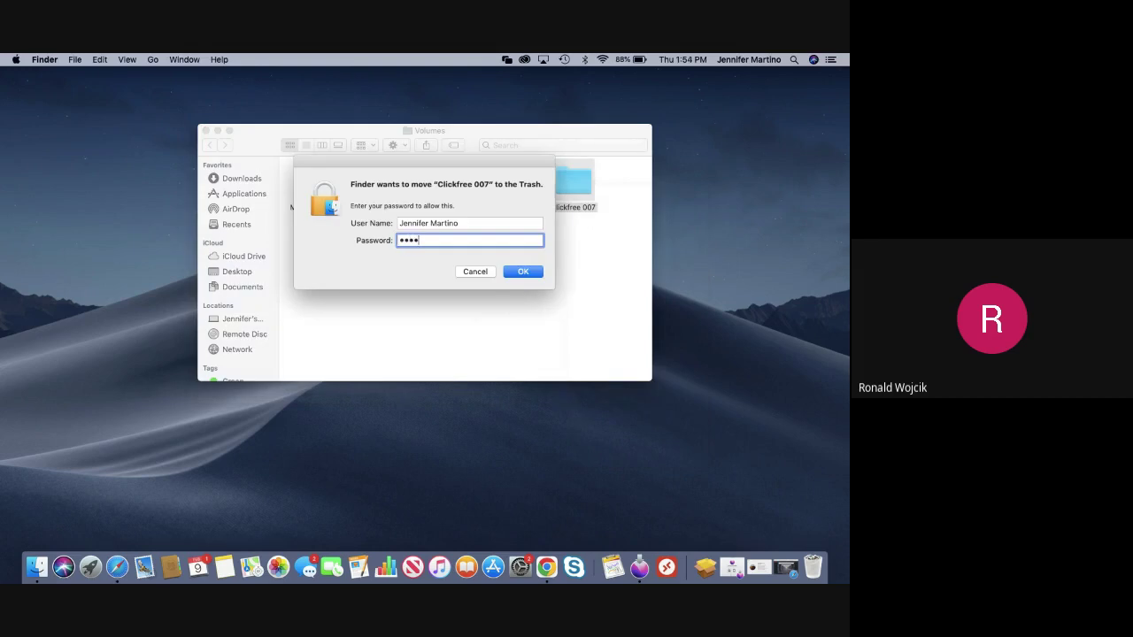
{"action": "type", "text": "•••"}
{"action": "key", "text": "Return"}
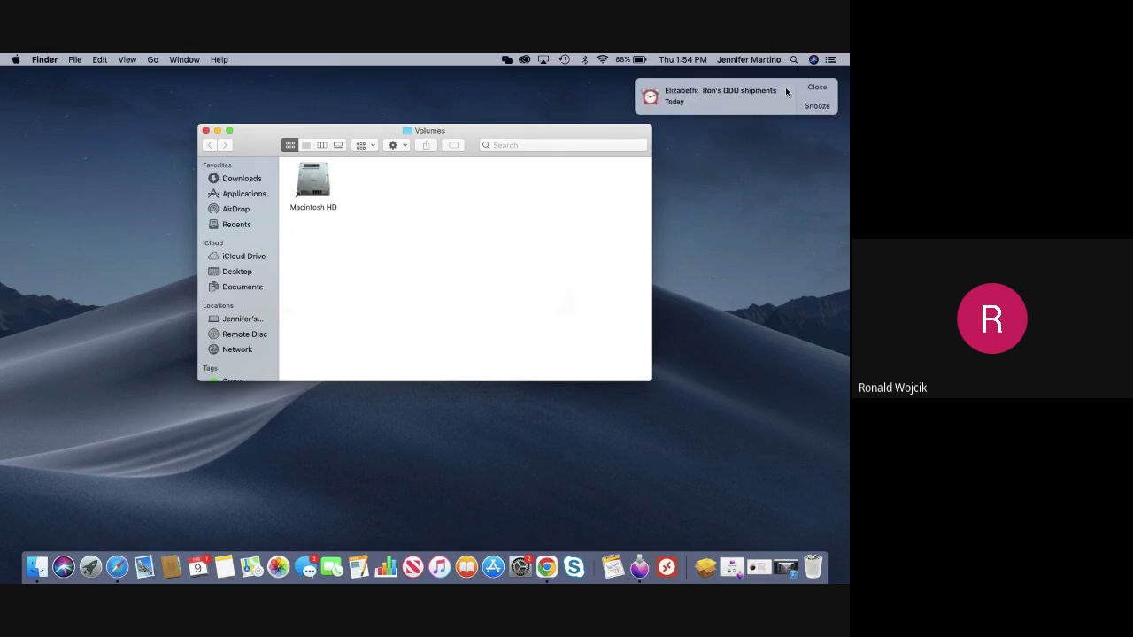
{"action": "left_click", "coordinate": [815, 87]}
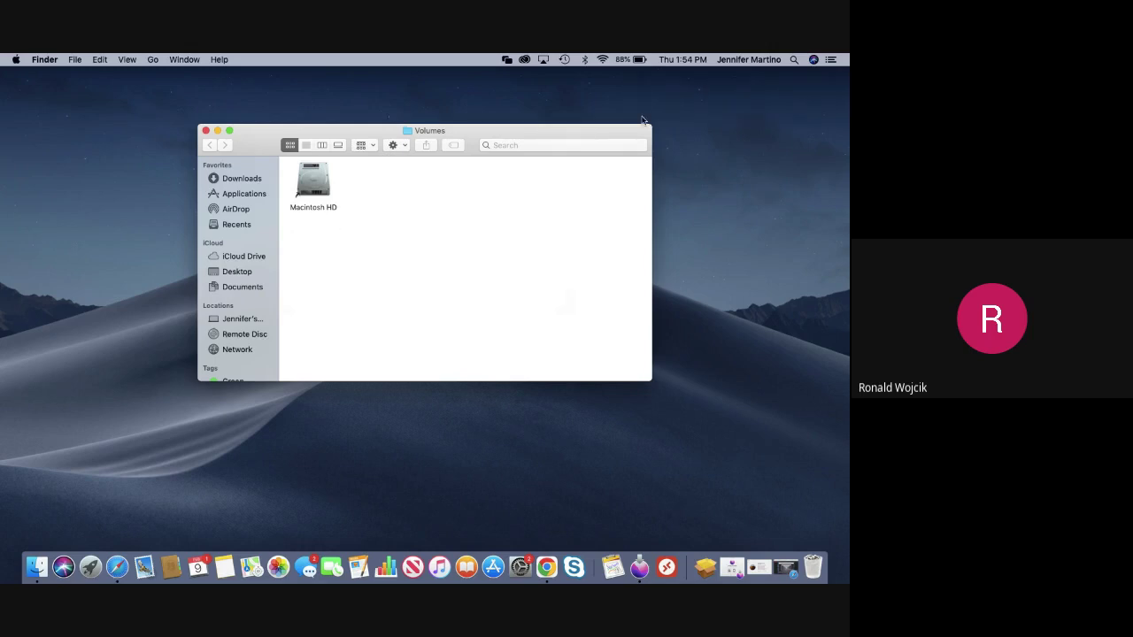
Close the Volumes Finder window.
{"action": "left_click", "coordinate": [207, 131]}
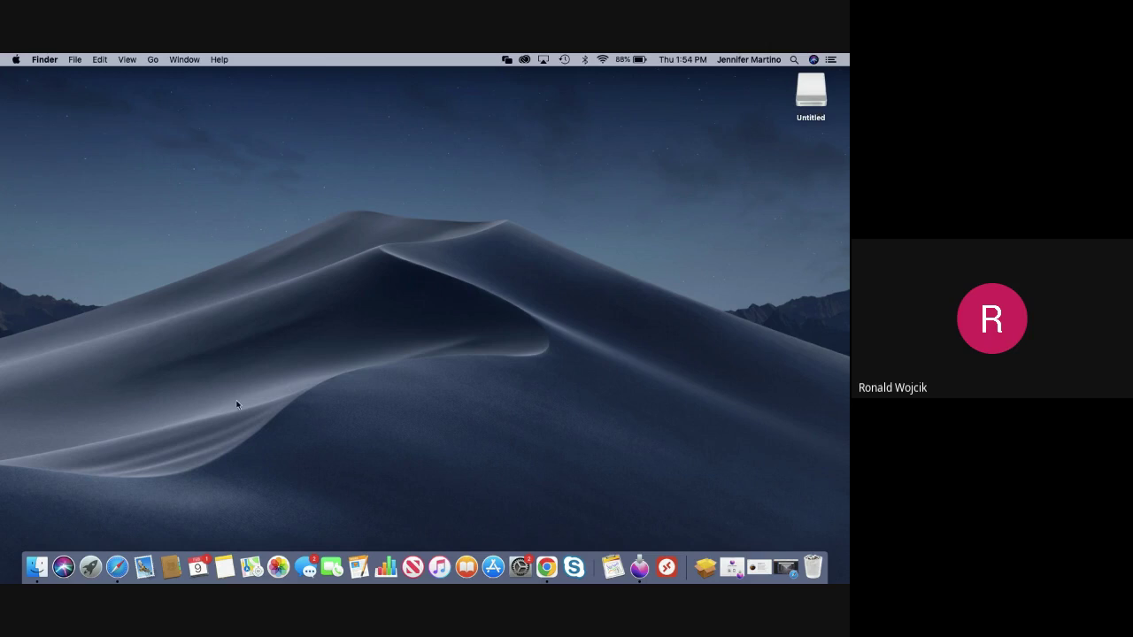
{"action": "left_click", "coordinate": [36, 571]}
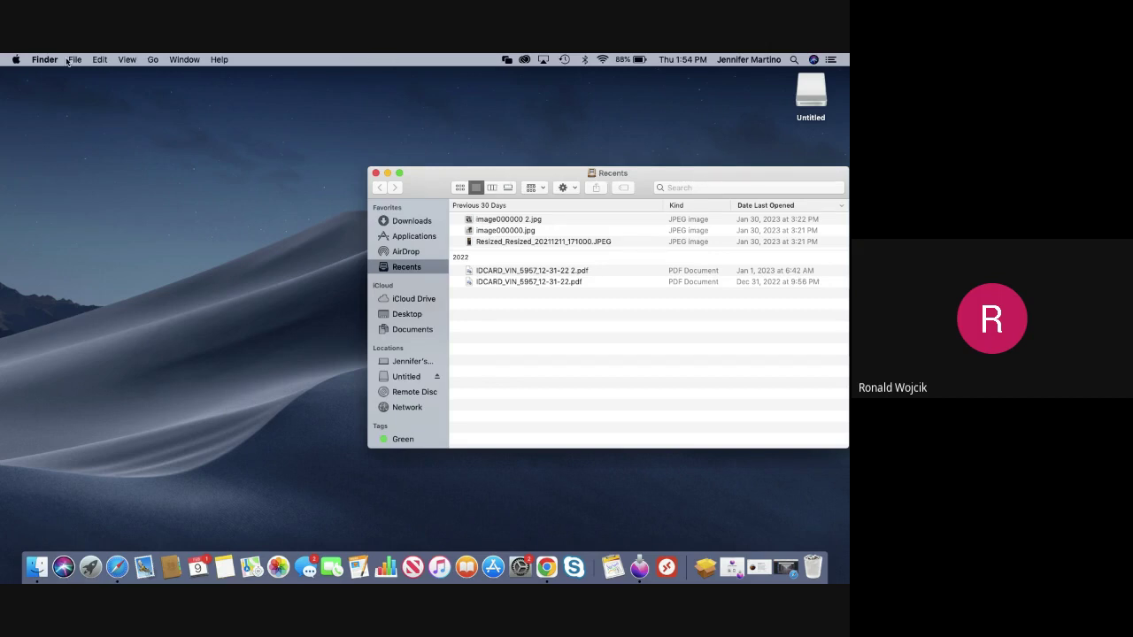
{"action": "left_click", "coordinate": [153, 59]}
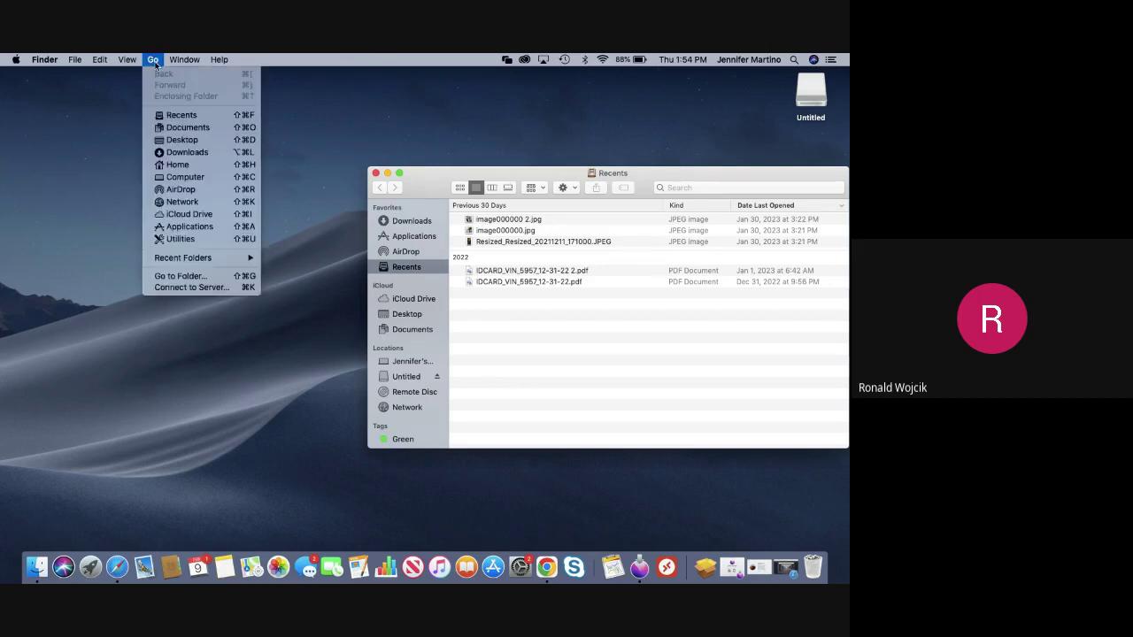
{"action": "left_click", "coordinate": [164, 277]}
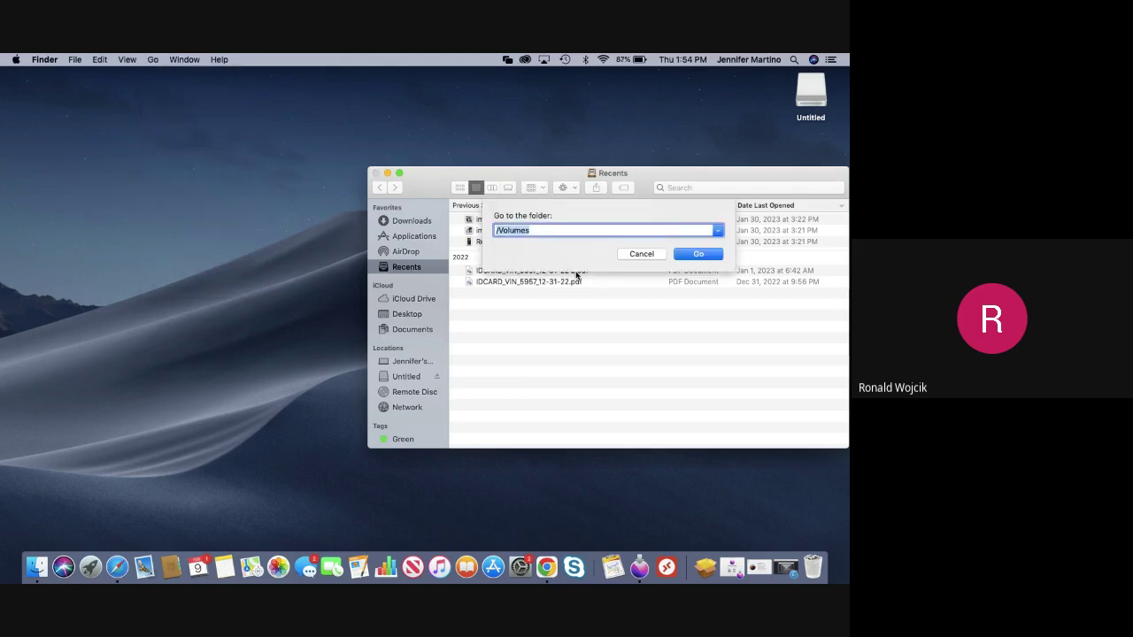
{"action": "left_click", "coordinate": [694, 255]}
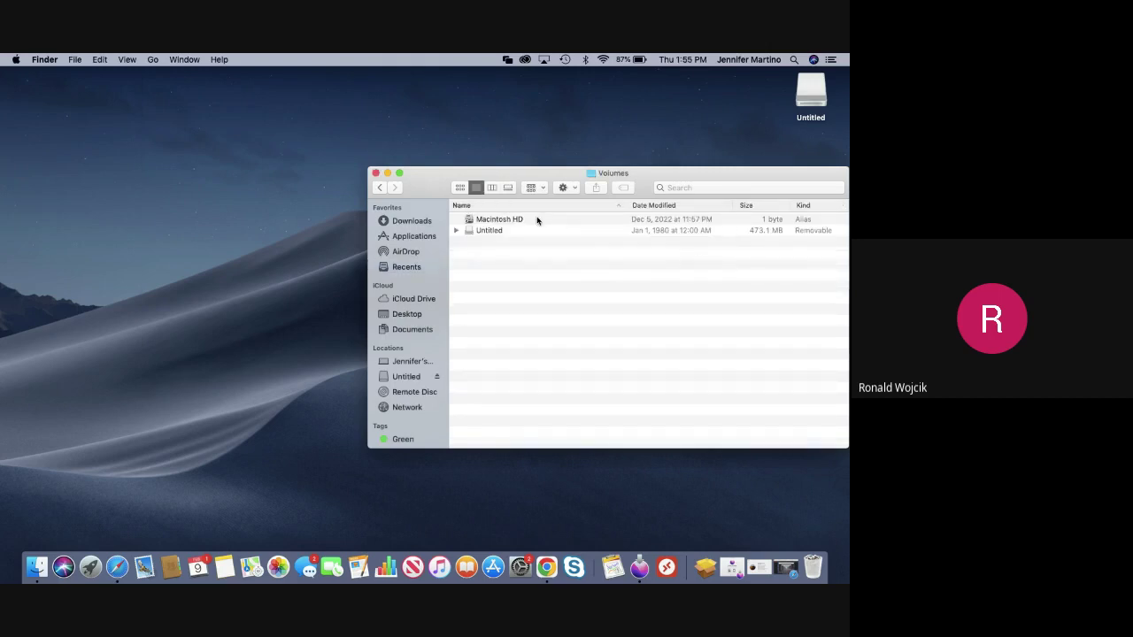
{"action": "left_click", "coordinate": [512, 224]}
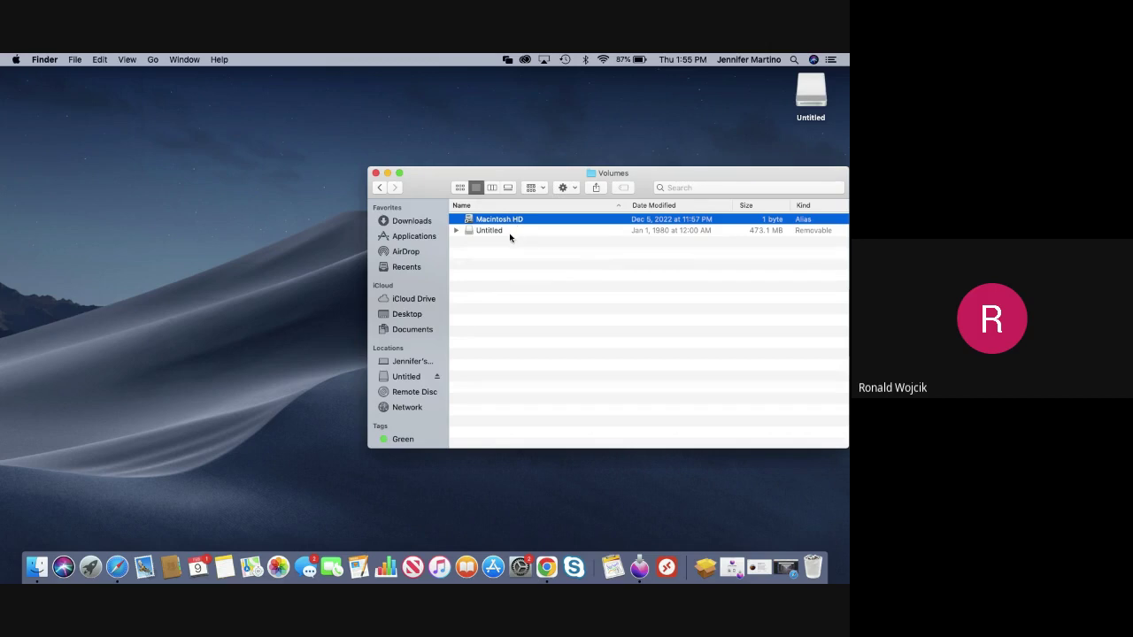
{"action": "left_click", "coordinate": [501, 233]}
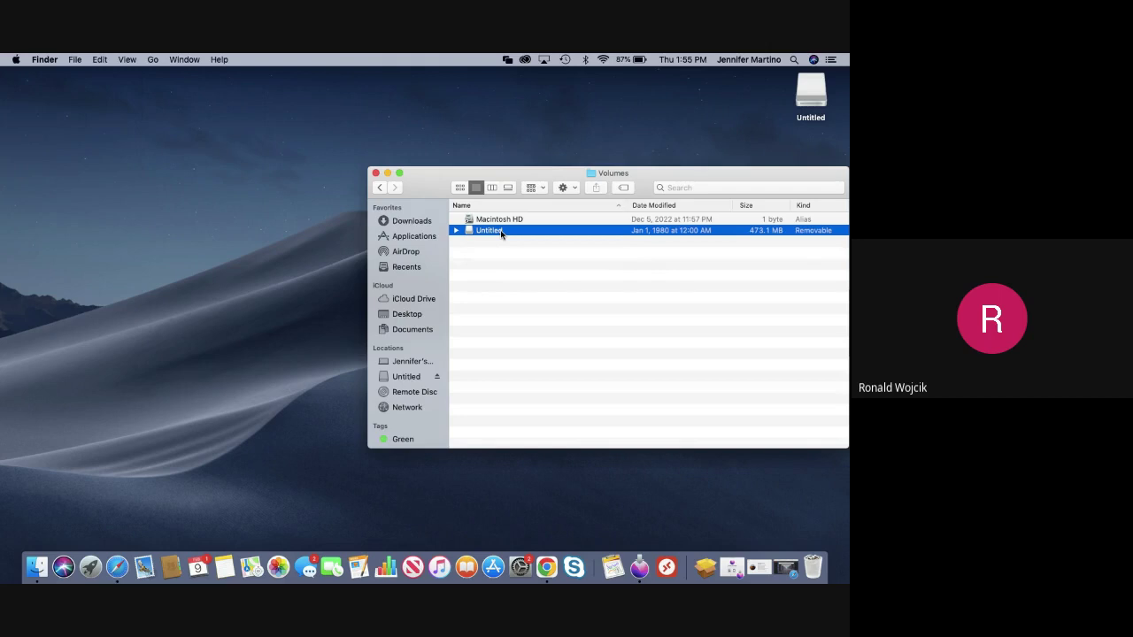
{"action": "left_click", "coordinate": [375, 174]}
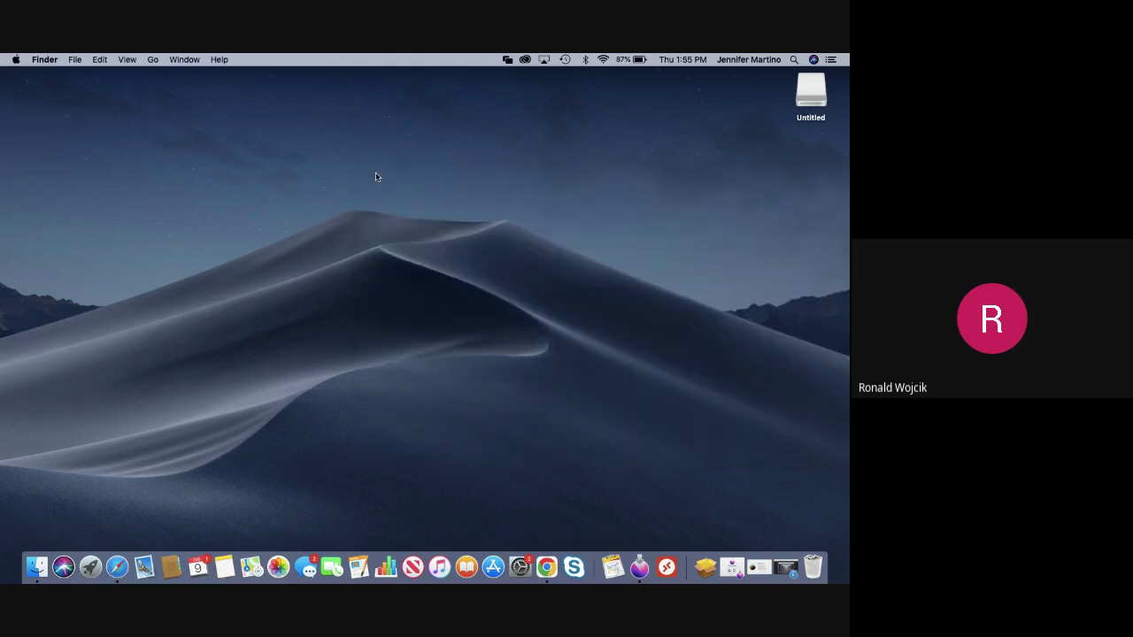
Bring Safari back to the front to show the Google Meet presentation.
{"action": "left_click", "coordinate": [118, 567]}
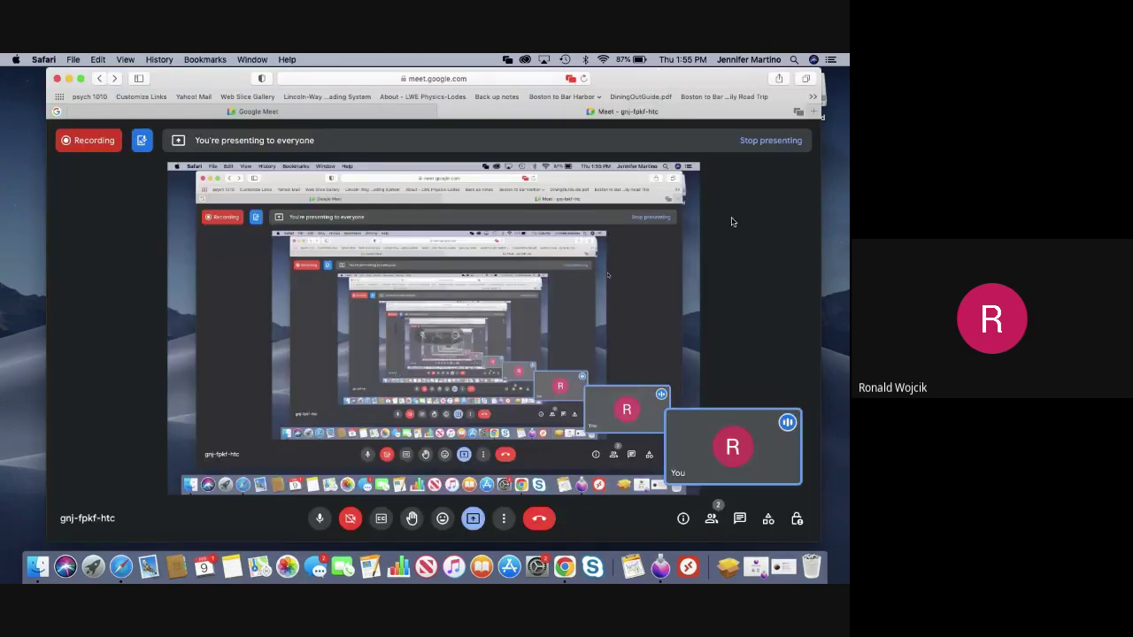